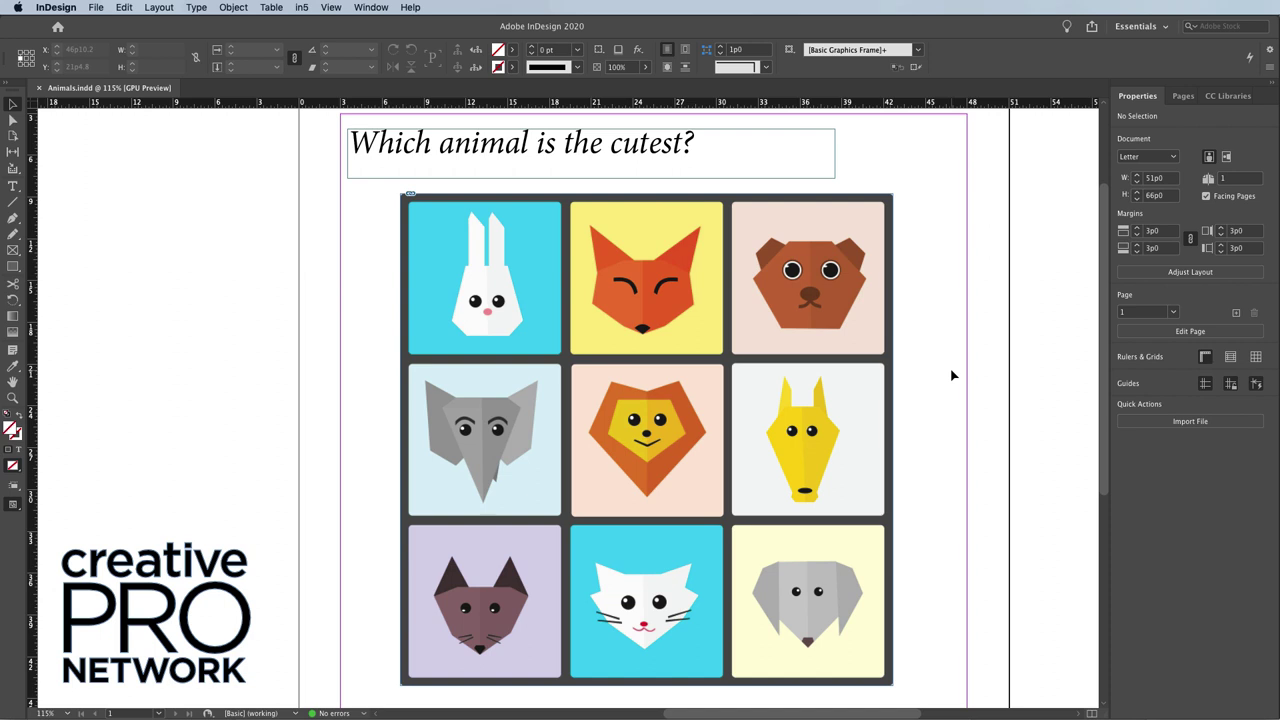
- Select the placed animal grid image and open its original, Animals_grid.psd, in Photoshop
{"action": "left_click", "coordinate": [705, 262]}
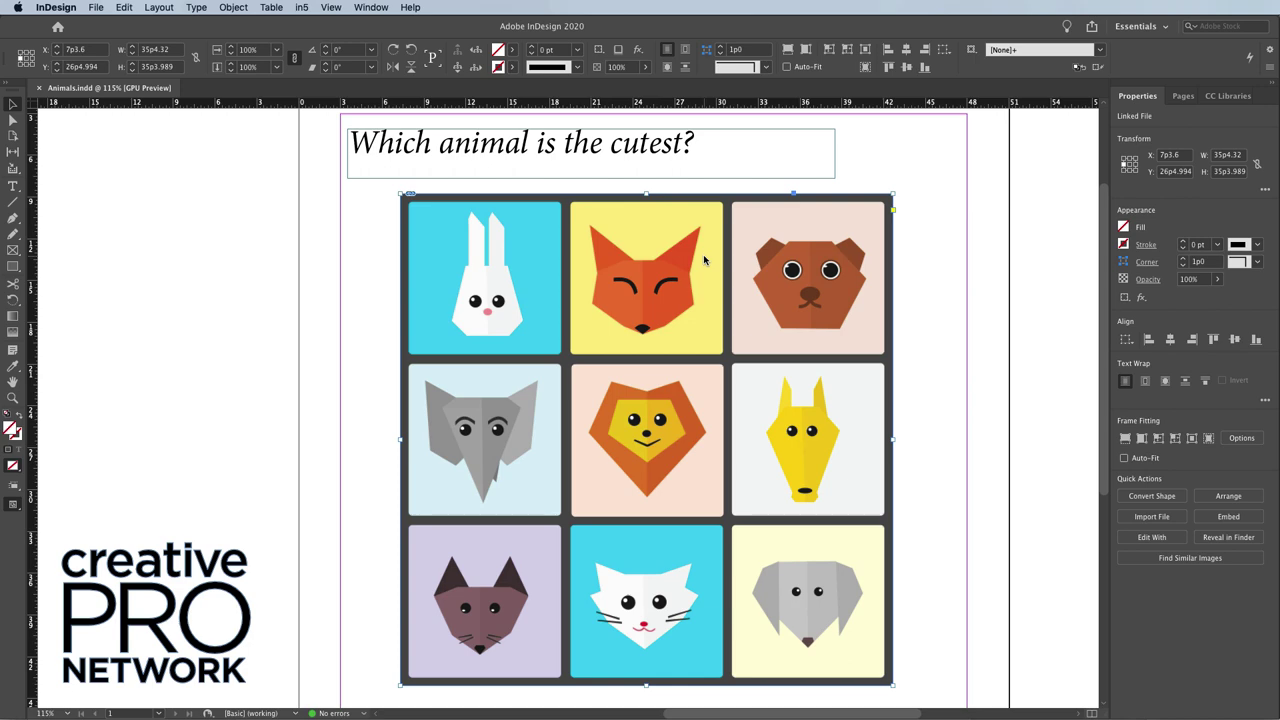
{"action": "key", "text": "super+Tab"}
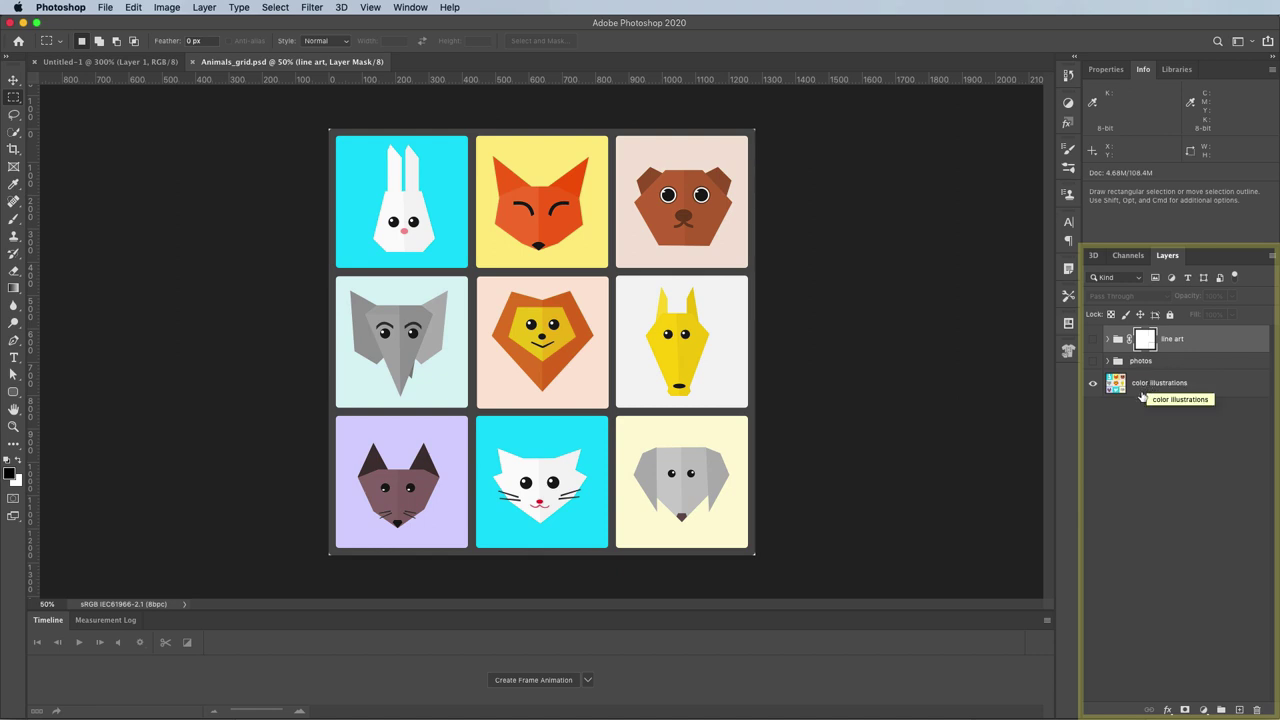
- Turn on the photos and line art groups in the PSD so the line art shows on top
{"action": "left_click", "coordinate": [1093, 362]}
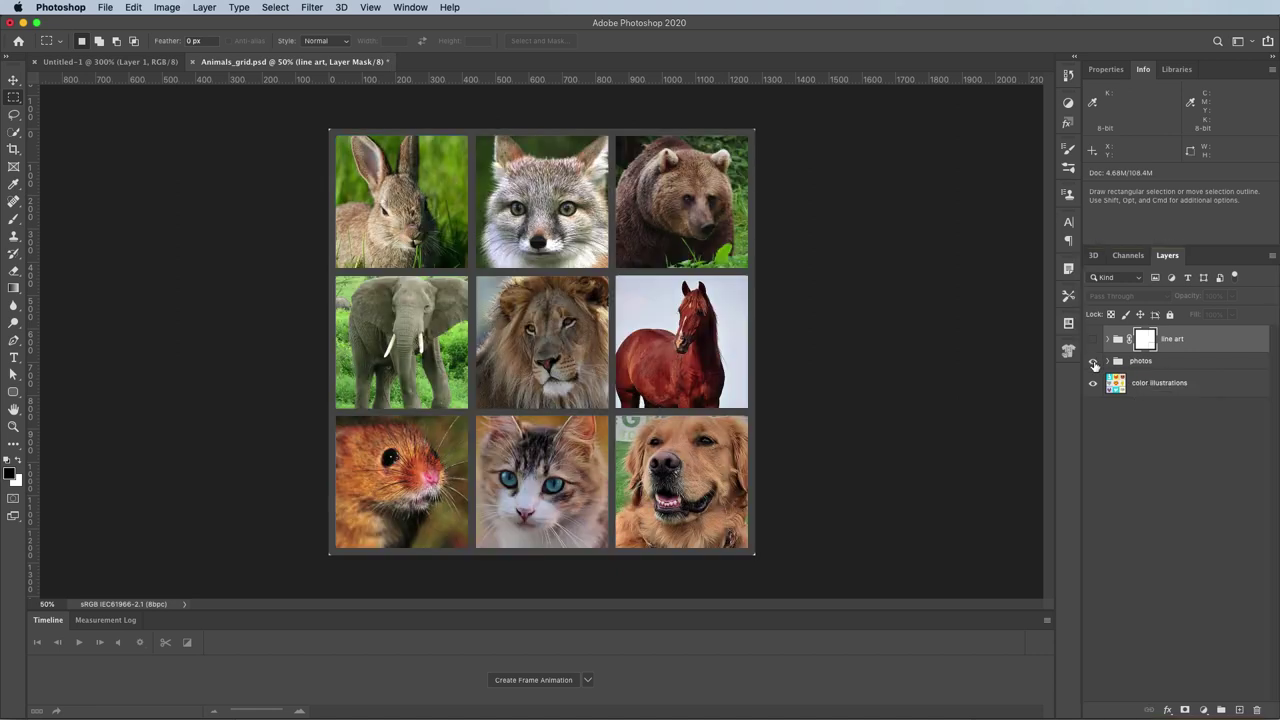
{"action": "left_click", "coordinate": [1106, 362]}
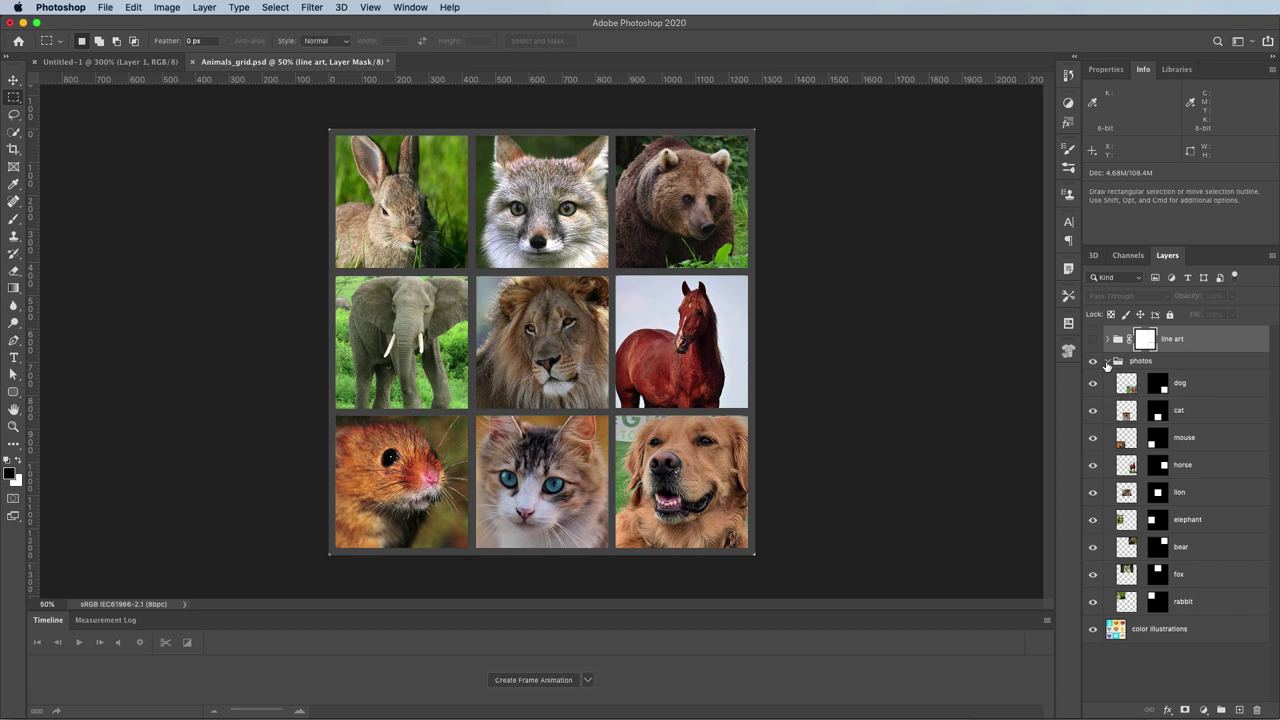
{"action": "left_click", "coordinate": [1093, 383]}
{"action": "left_click", "coordinate": [1093, 383]}
{"action": "left_click", "coordinate": [1093, 339]}
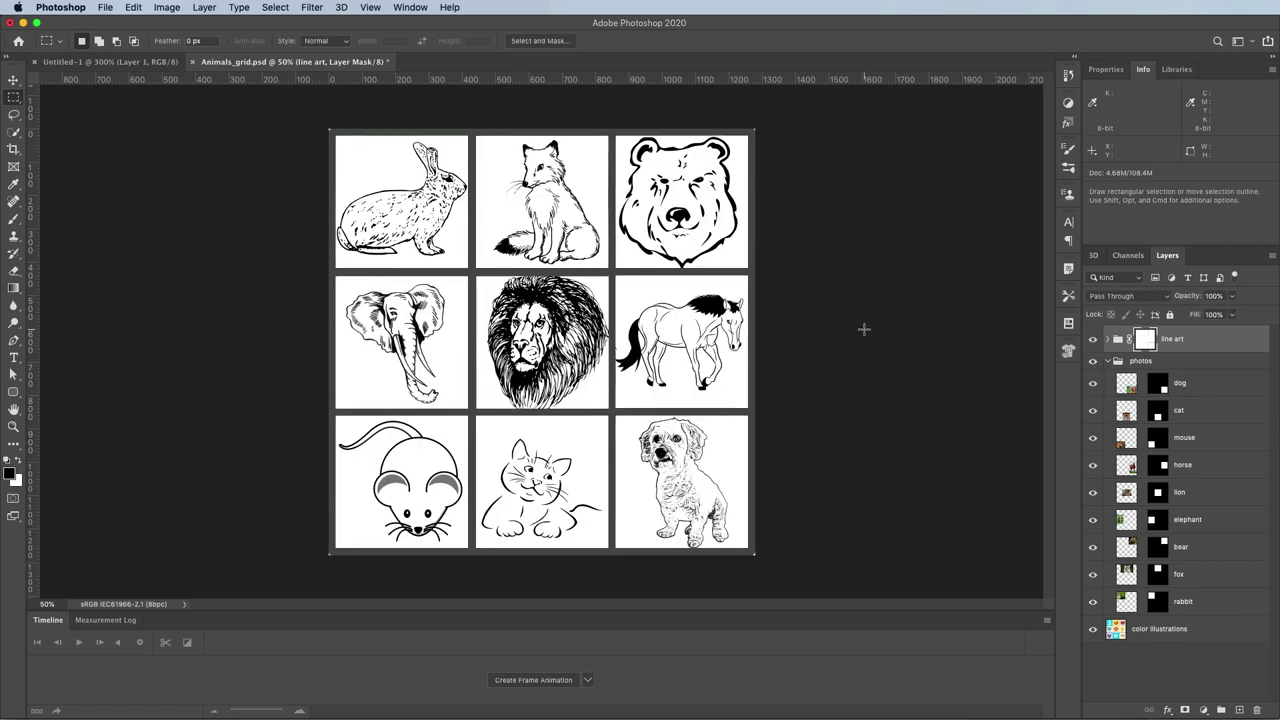
- Save and close Animals_grid.psd and return to the updated InDesign layout
{"action": "key", "text": "super+s"}
{"action": "key", "text": "super+w"}
{"action": "key", "text": "super+Tab"}
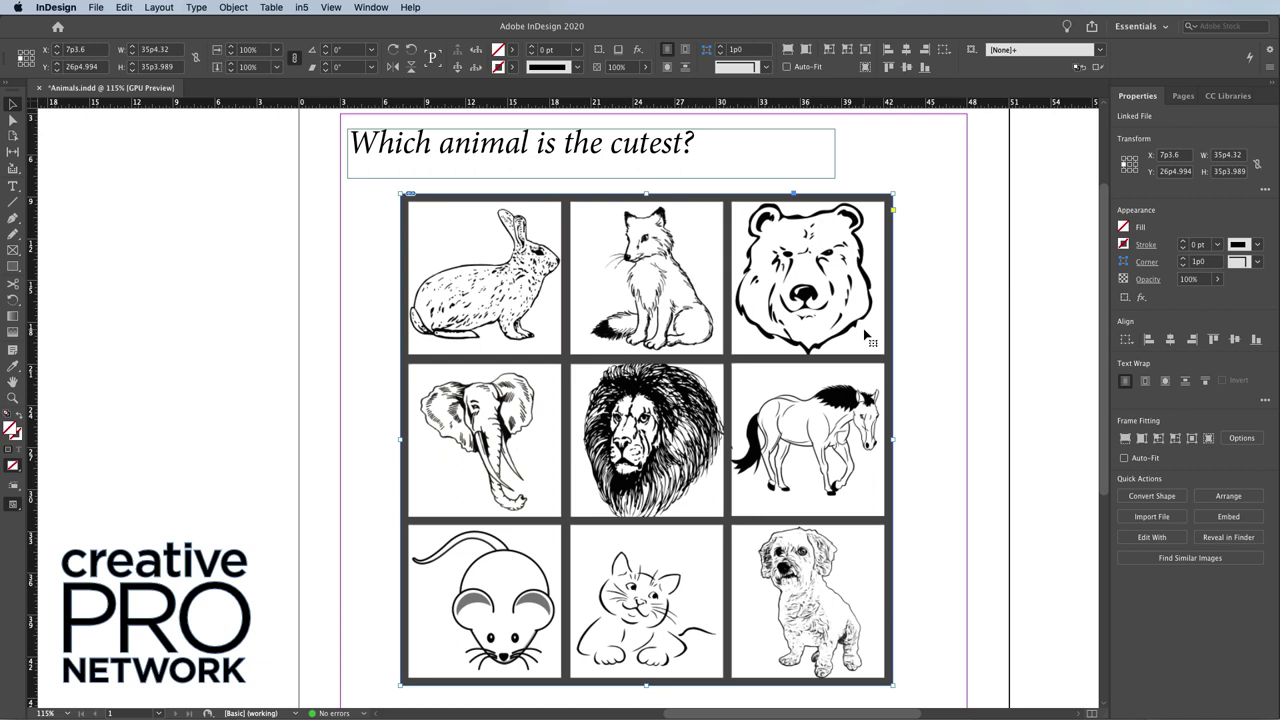
{"action": "left_click", "coordinate": [233, 7]}
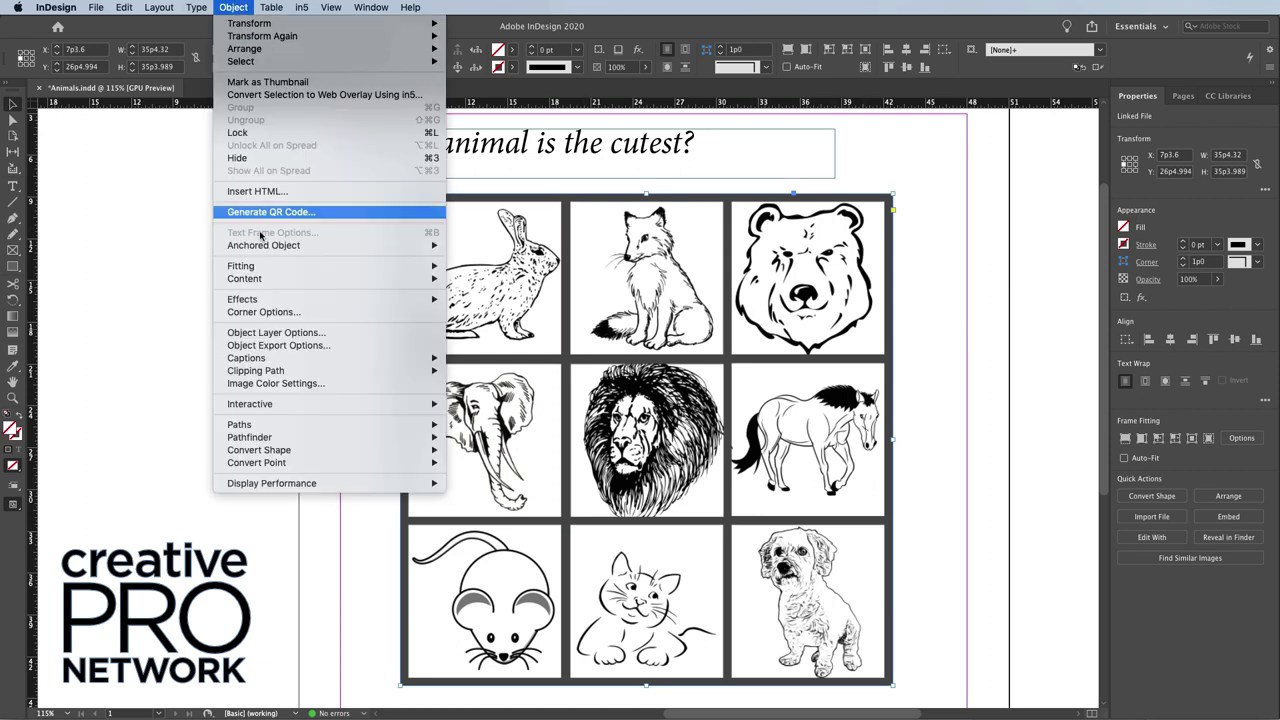
- Open Object Layer Options for the placed grid, keep line art visible, and expand its animal sublayers
{"action": "left_click", "coordinate": [262, 333]}
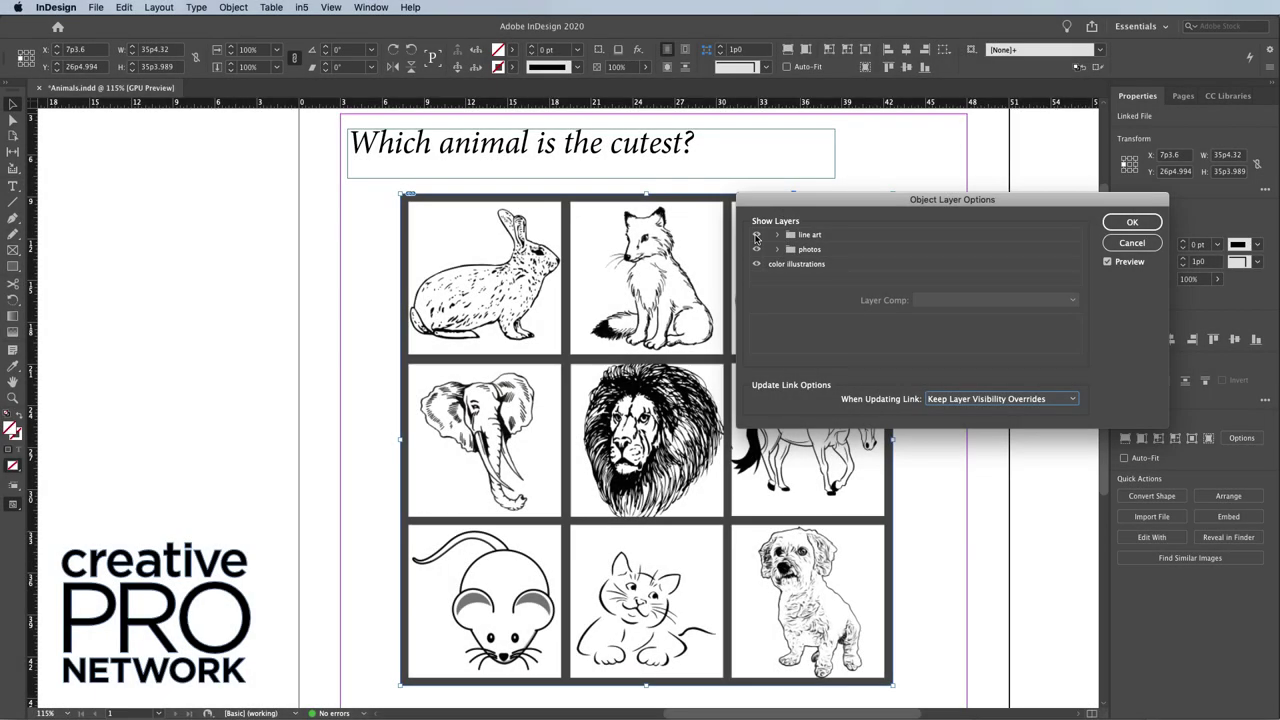
{"action": "left_click", "coordinate": [756, 235]}
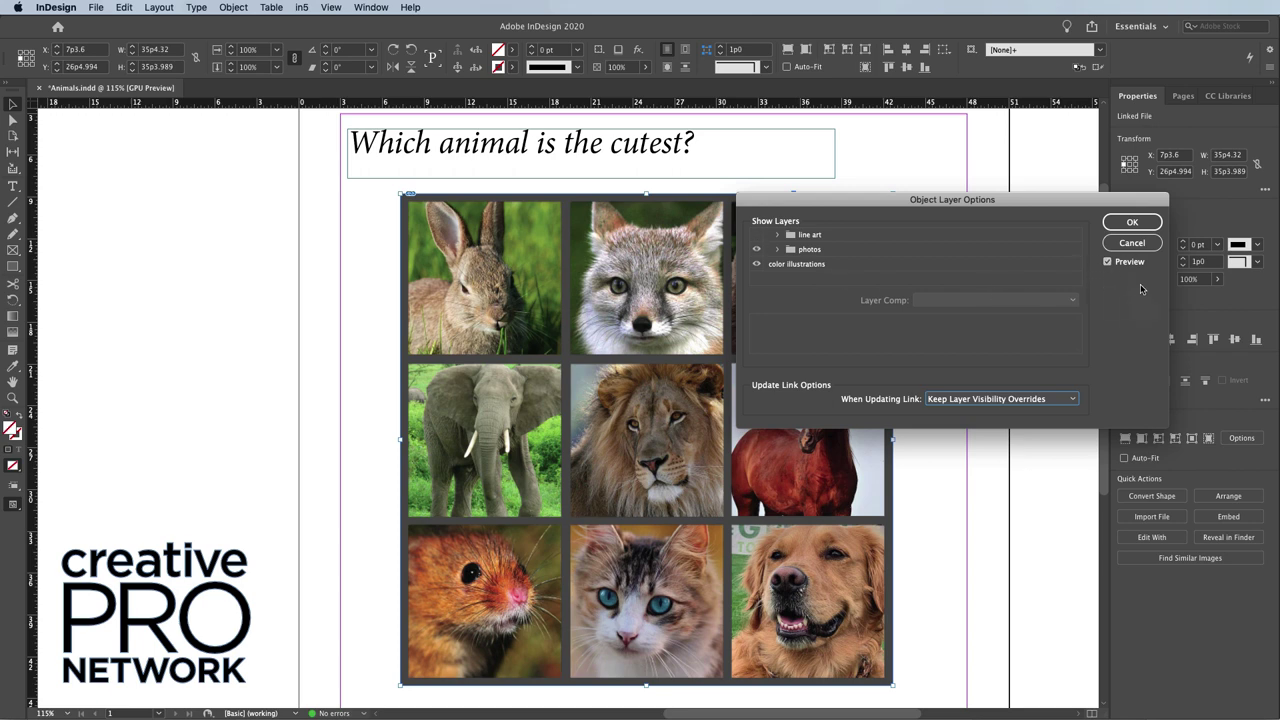
{"action": "left_click", "coordinate": [756, 236]}
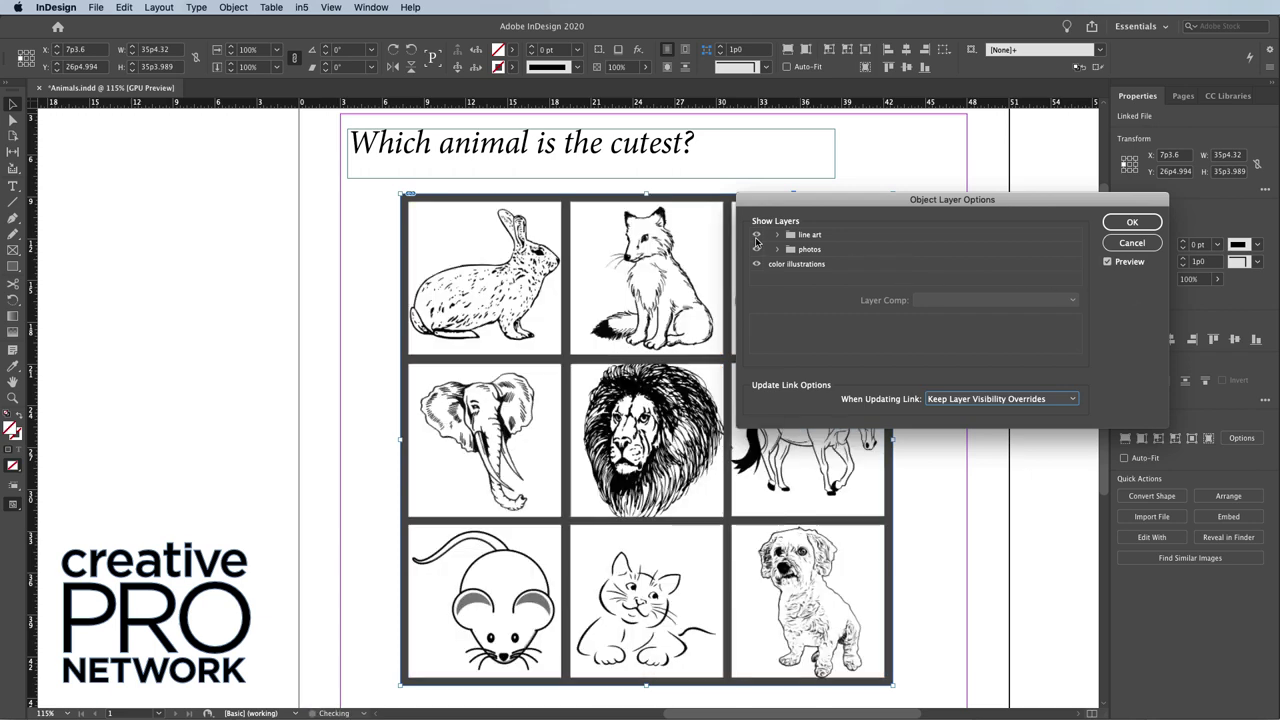
{"action": "left_click", "coordinate": [777, 236]}
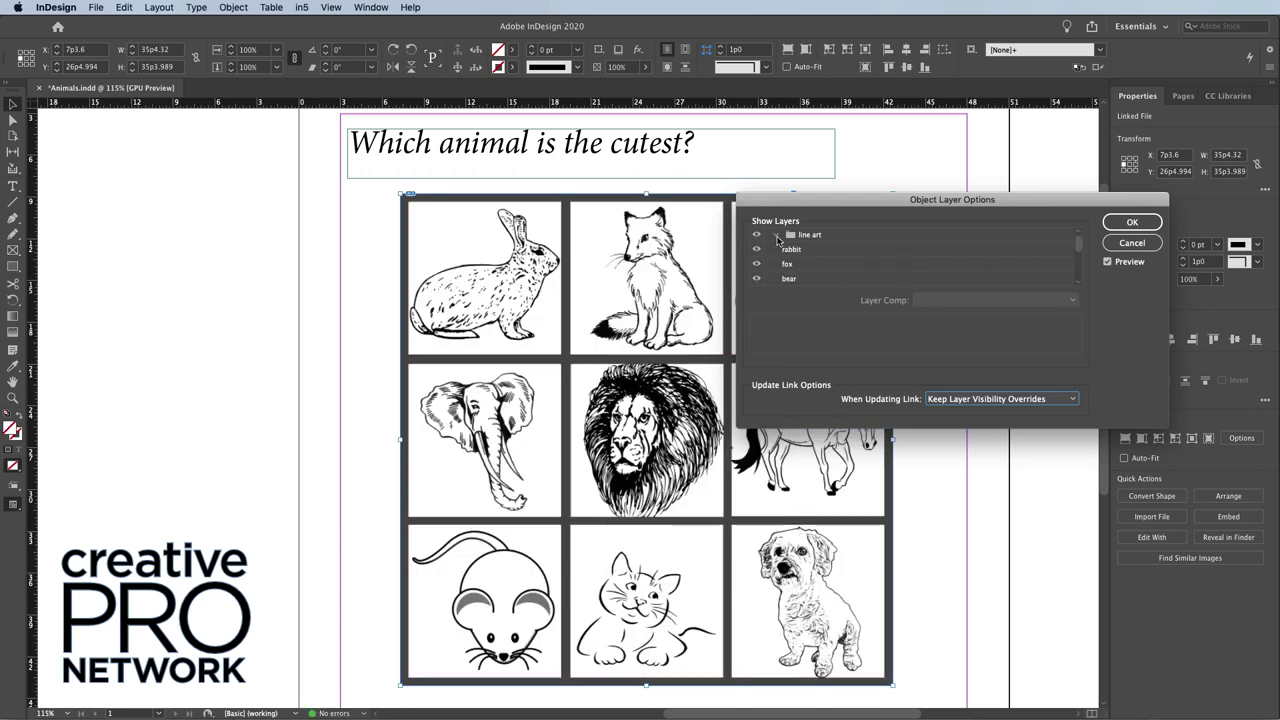
- Hide the rabbit, fox, bear and lion line drawings so those cells show photos
{"action": "left_click", "coordinate": [756, 249]}
{"action": "left_click", "coordinate": [756, 264]}
{"action": "left_click", "coordinate": [756, 279]}
{"action": "scroll", "coordinate": [770, 285], "scroll_direction": "down", "scroll_amount": 2}
{"action": "left_click", "coordinate": [757, 280]}
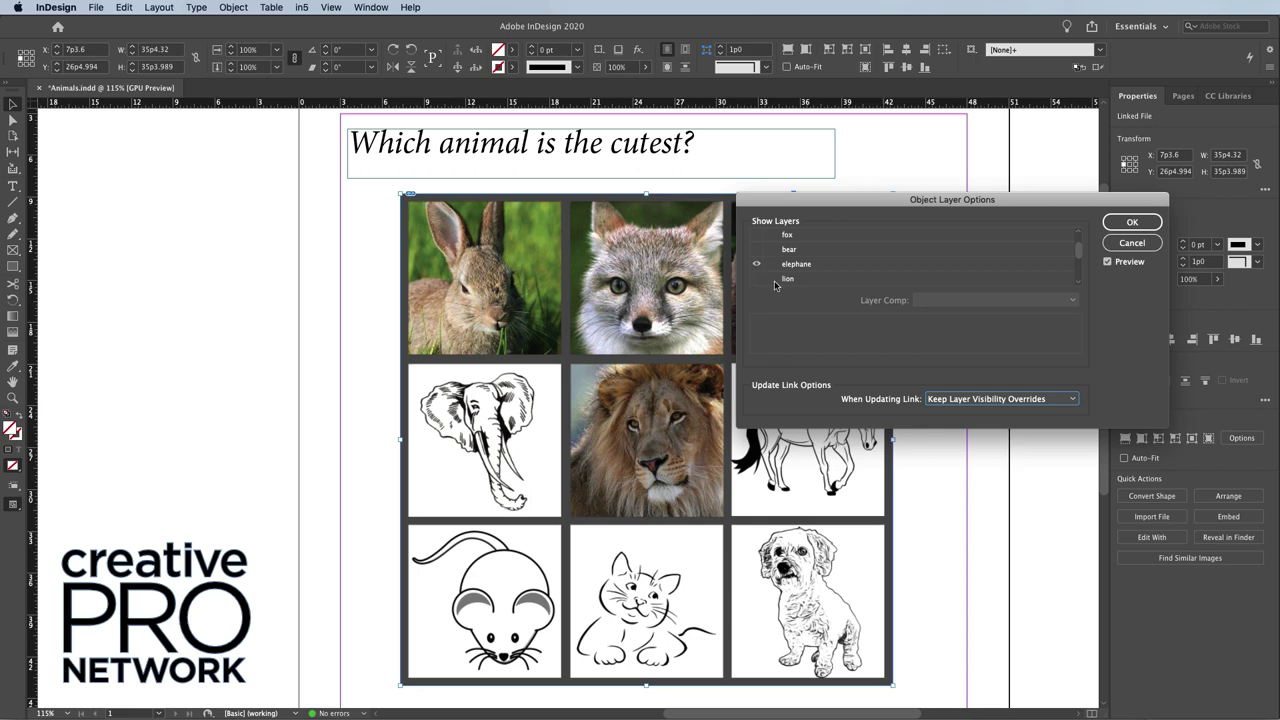
{"action": "left_click", "coordinate": [1120, 223]}
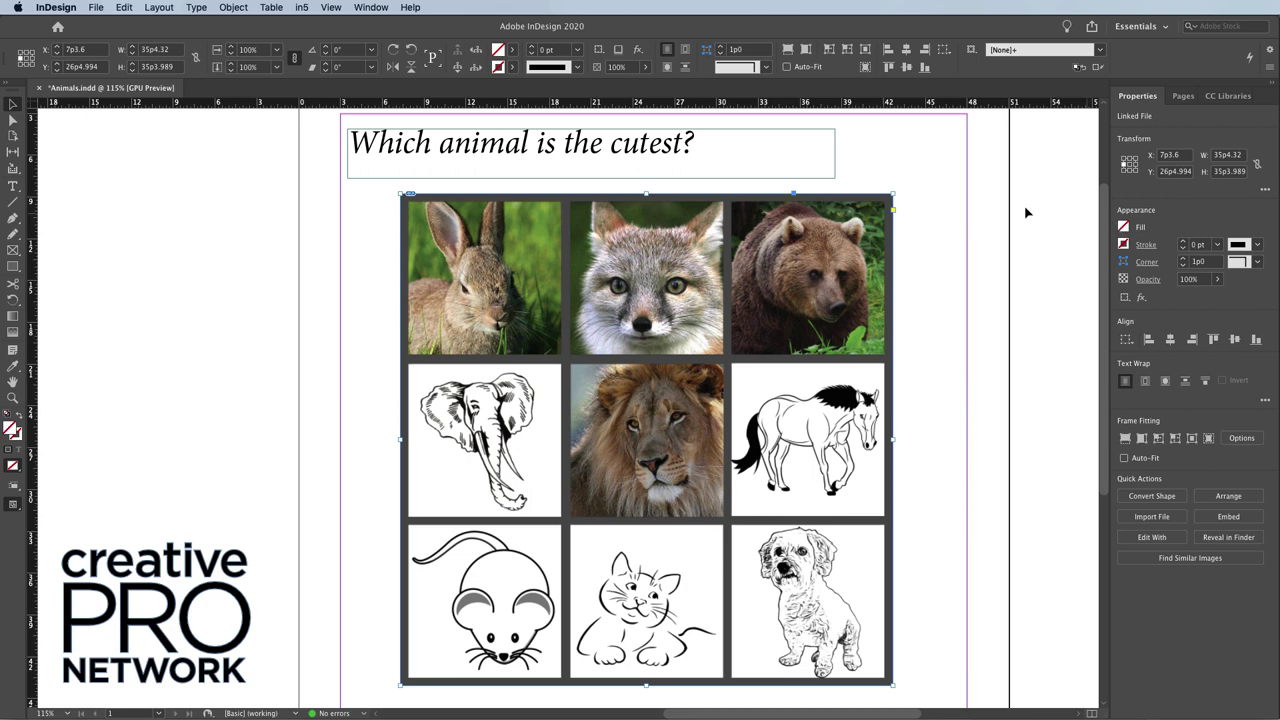
{"action": "left_click", "coordinate": [365, 7]}
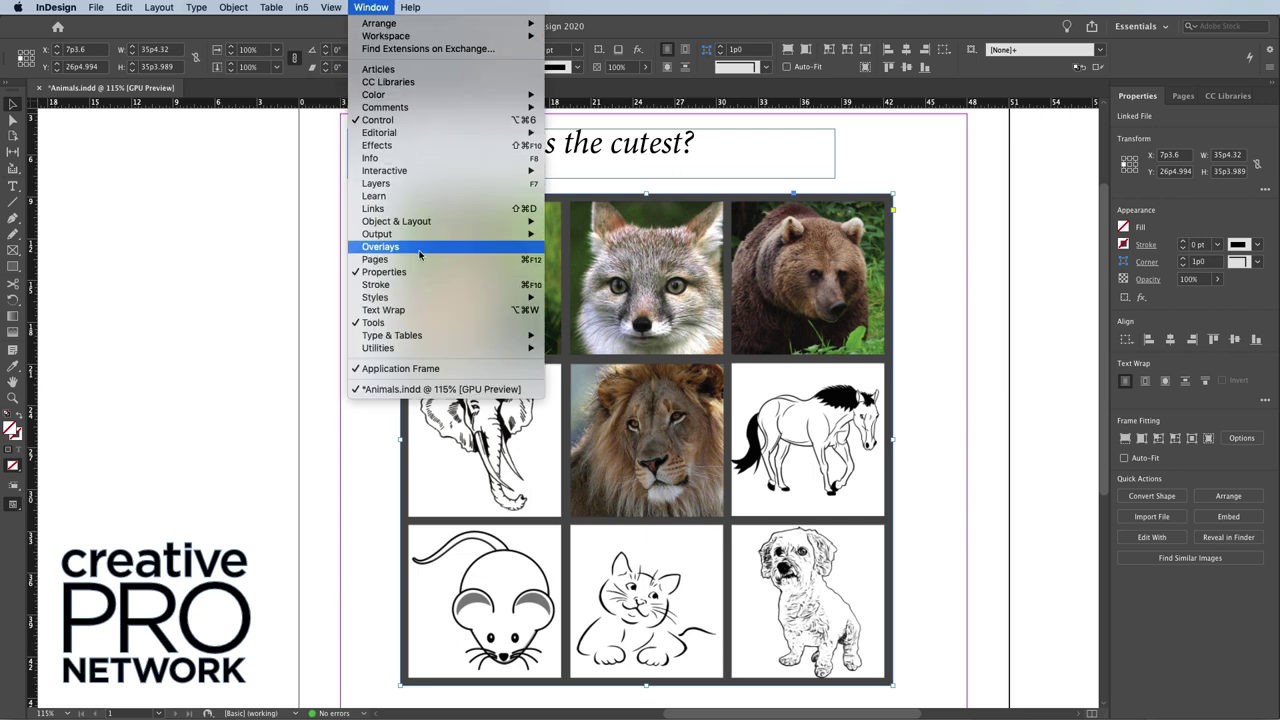
- Show the Scripts panel and expand Application > Samples to select MakeGrid.jsx
{"action": "mouse_move", "coordinate": [420, 350]}
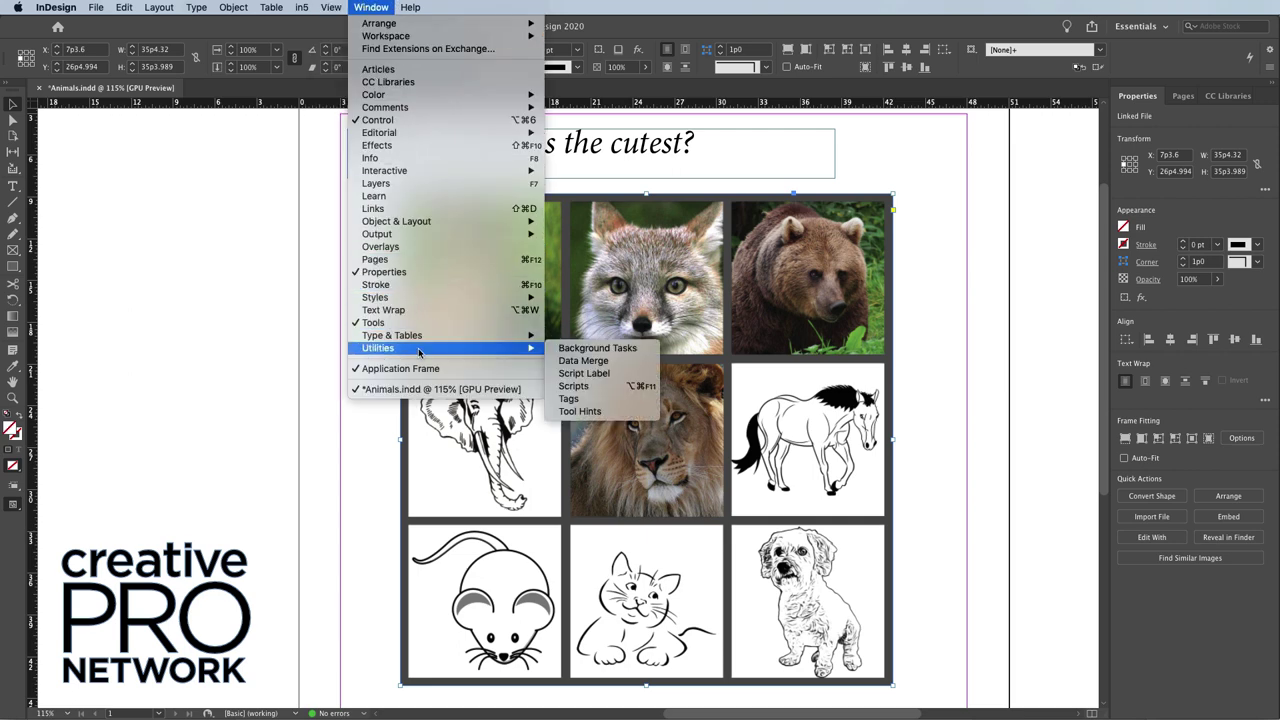
{"action": "left_click", "coordinate": [604, 387]}
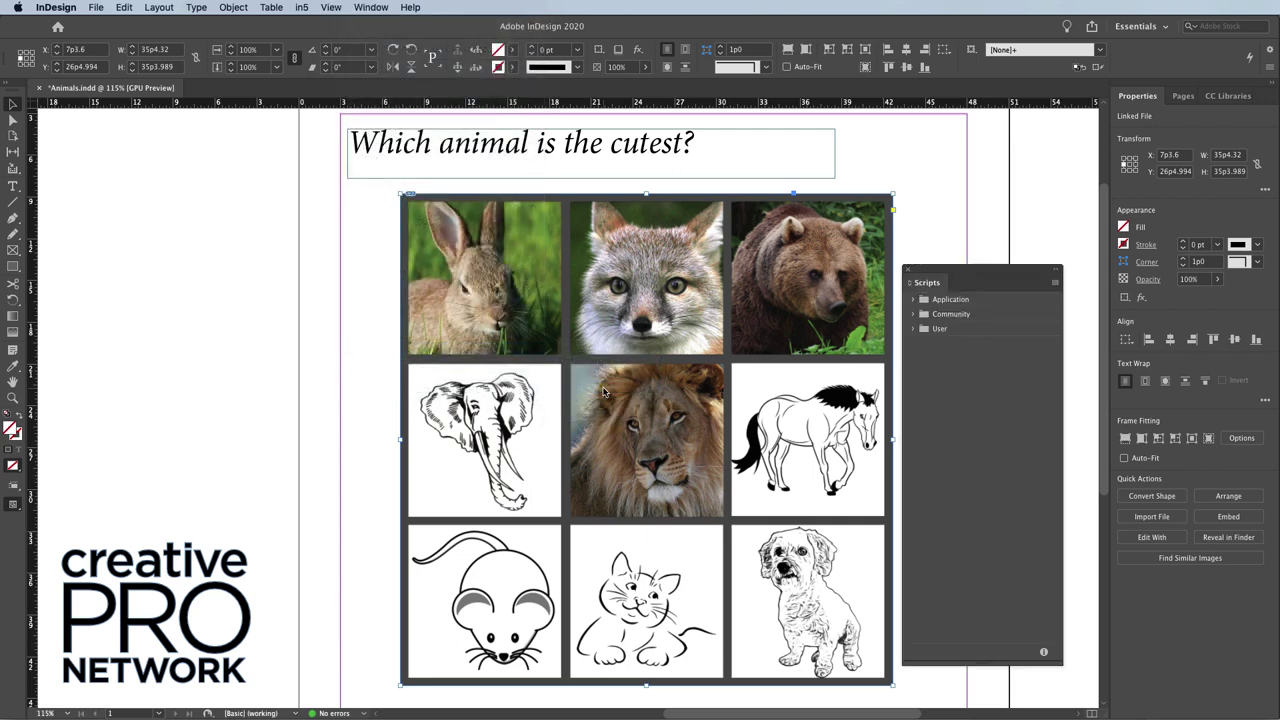
{"action": "left_click", "coordinate": [915, 303]}
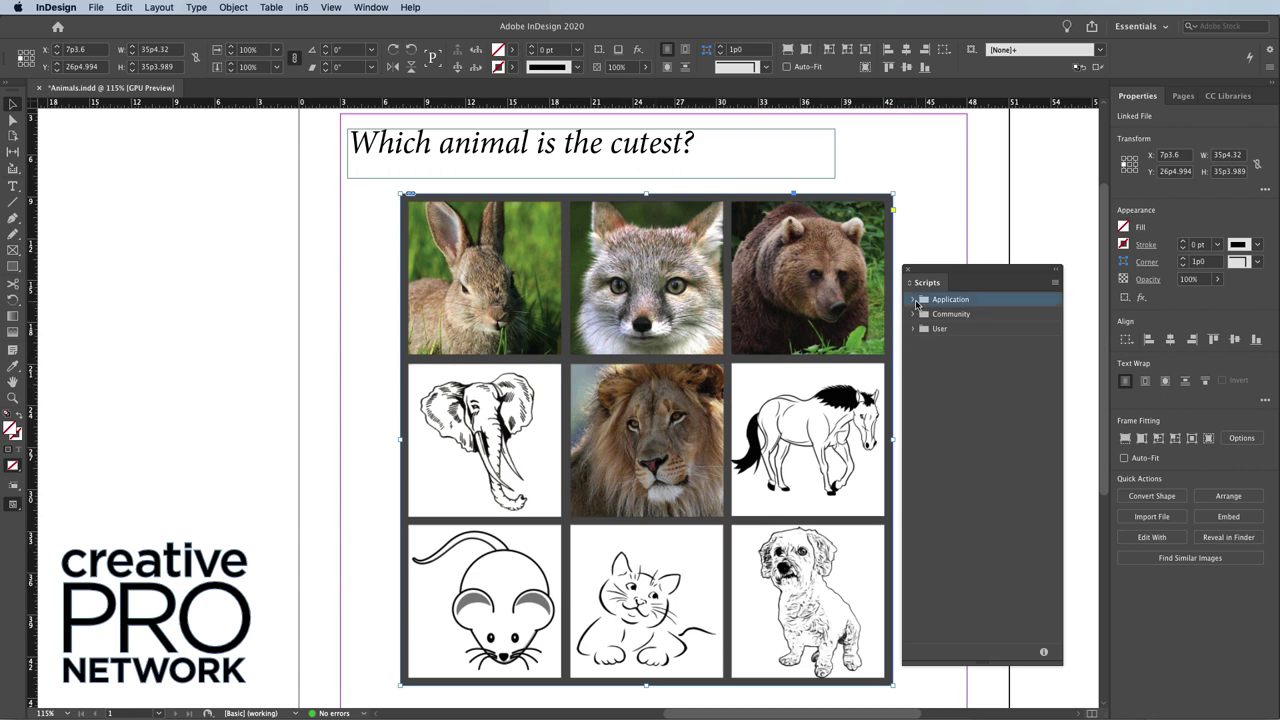
{"action": "left_click", "coordinate": [914, 300]}
{"action": "left_click", "coordinate": [912, 345]}
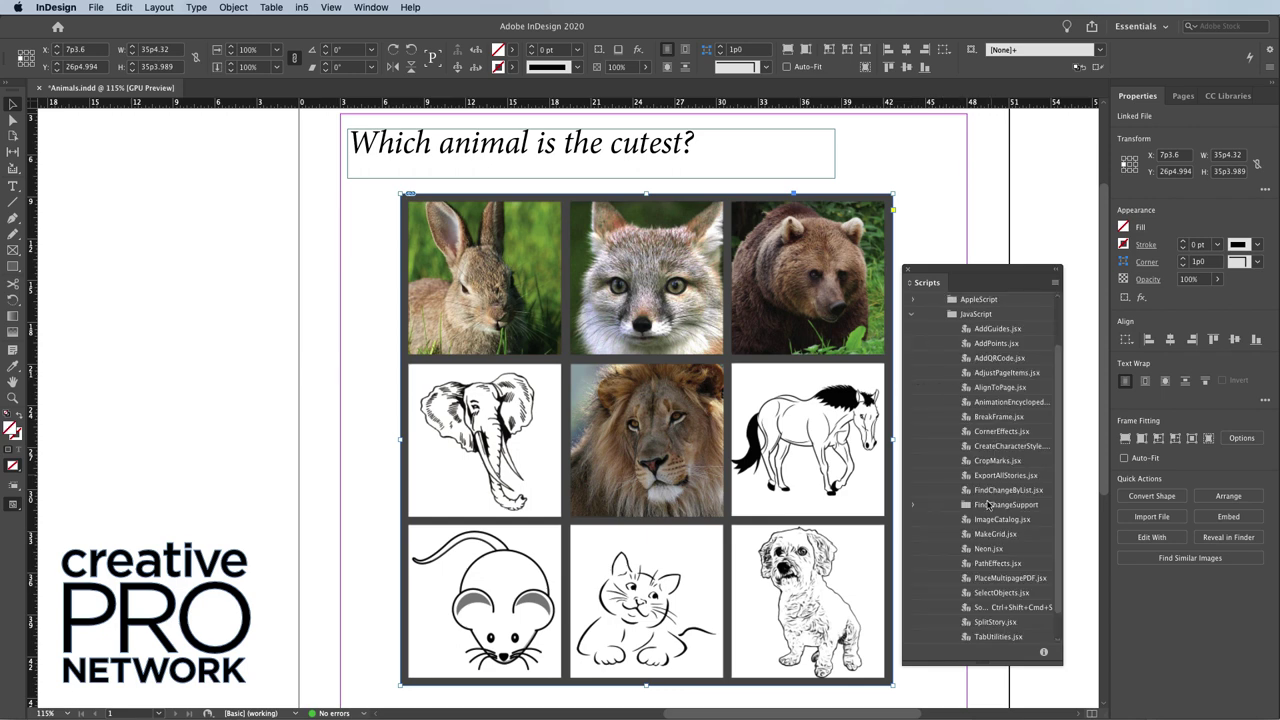
{"action": "left_click", "coordinate": [991, 535]}
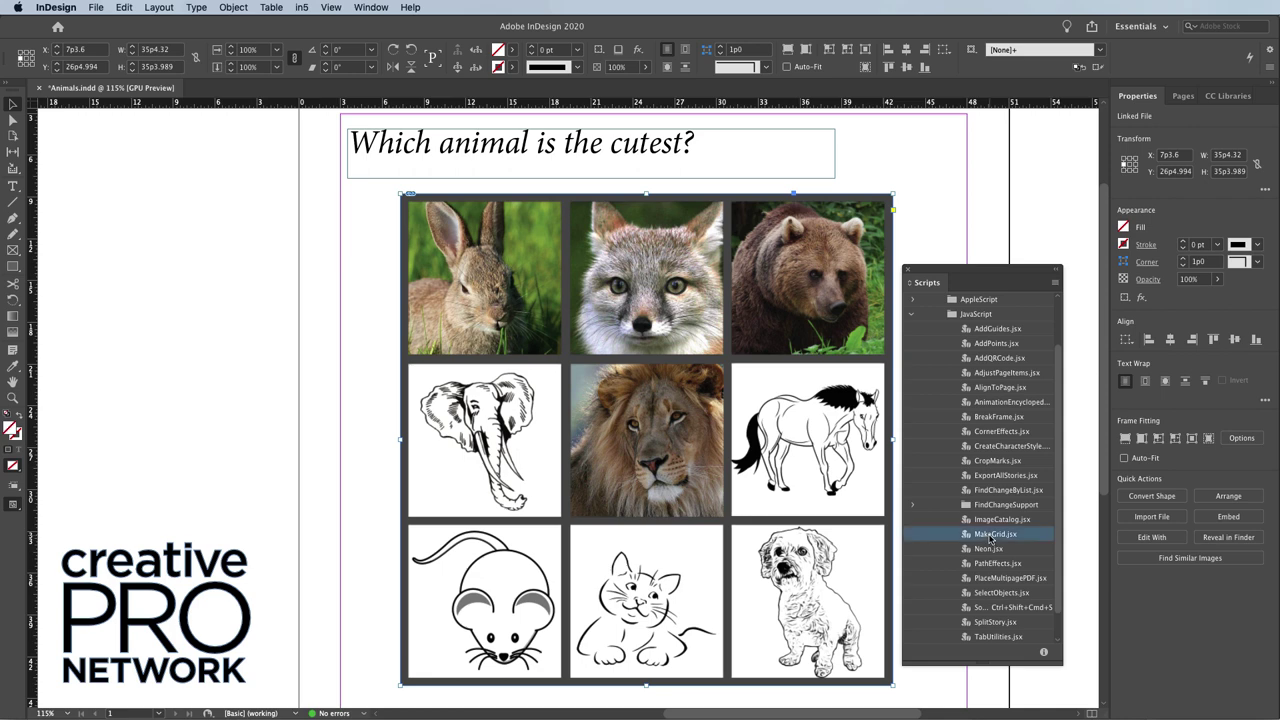
- Run MakeGrid.jsx with 3 rows, 3 columns and 0 pt gutters on the placed grid
{"action": "double_click", "coordinate": [991, 535]}
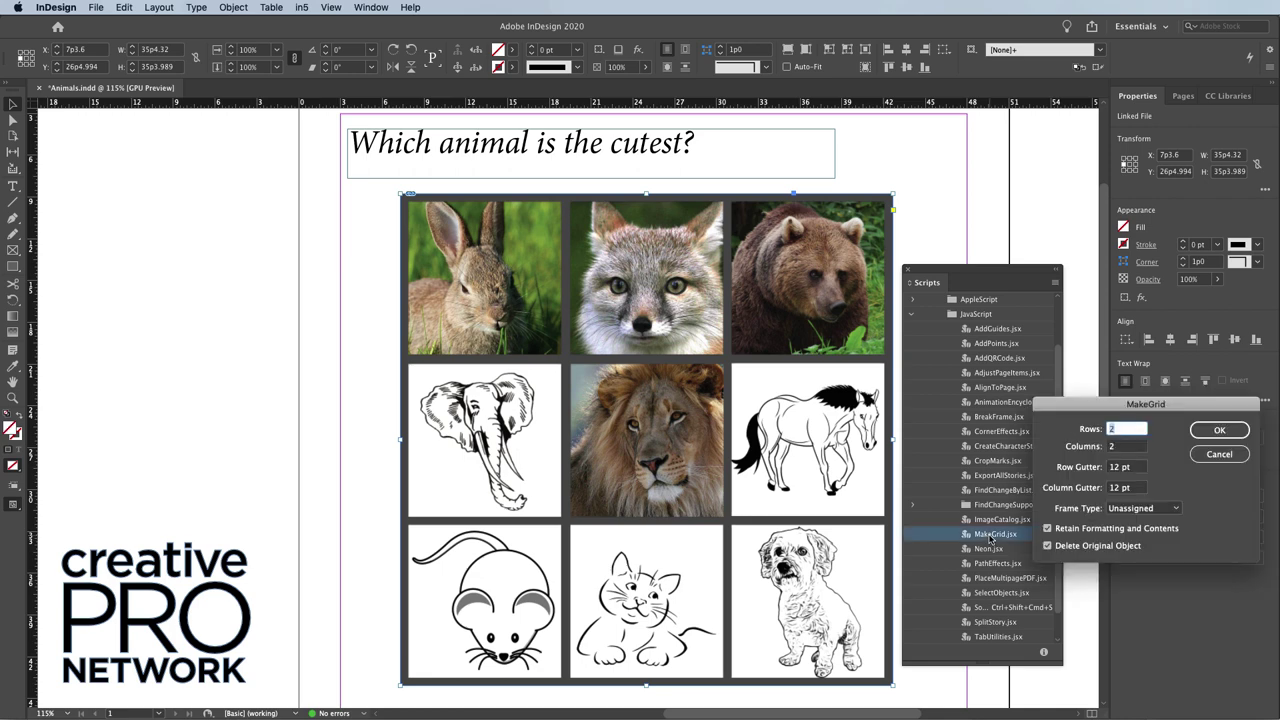
{"action": "left_click_drag", "start_coordinate": [1130, 404], "coordinate": [828, 404]}
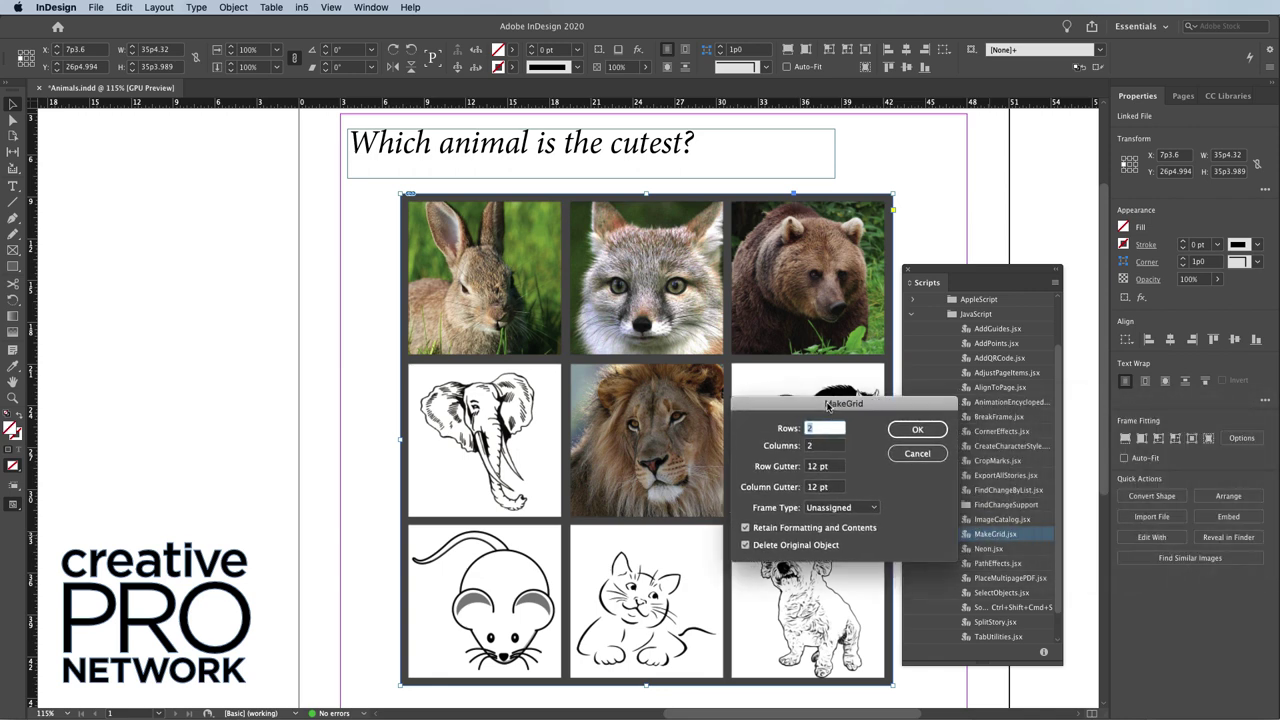
{"action": "type", "text": "3"}
{"action": "key", "text": "Tab"}
{"action": "type", "text": "3"}
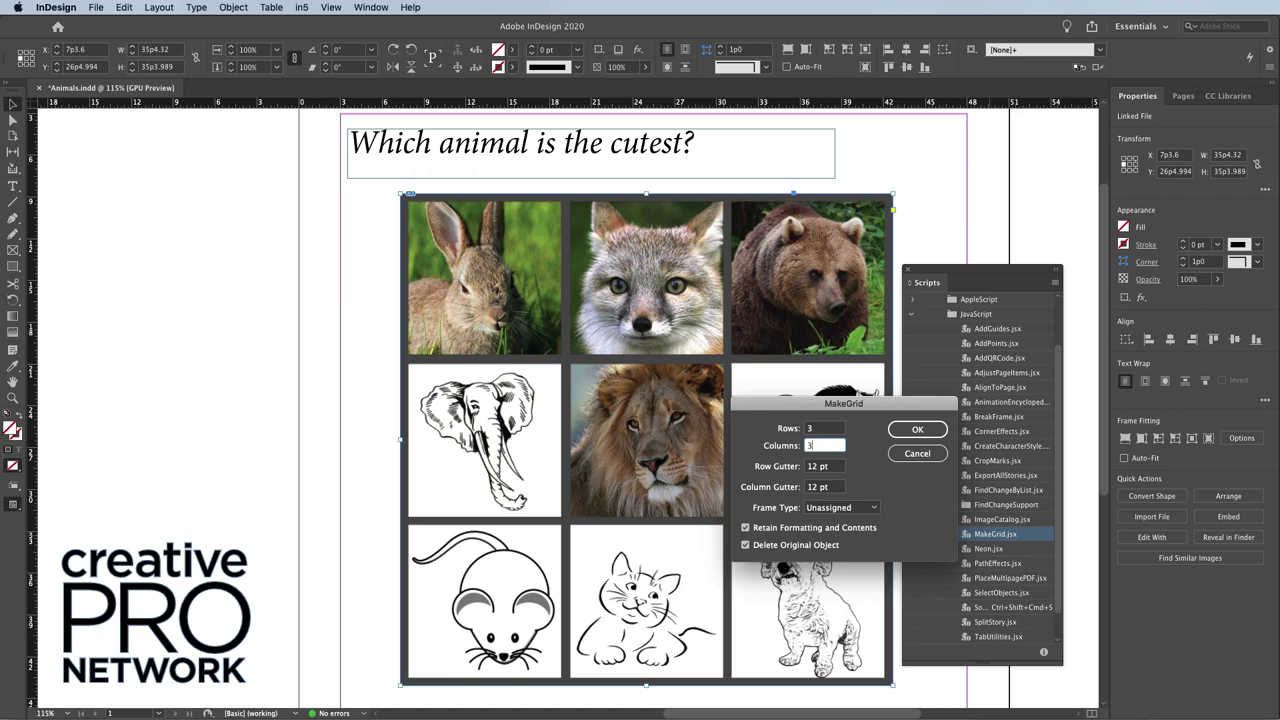
{"action": "key", "text": "Tab"}
{"action": "type", "text": "0"}
{"action": "key", "text": "Tab"}
{"action": "type", "text": "0"}
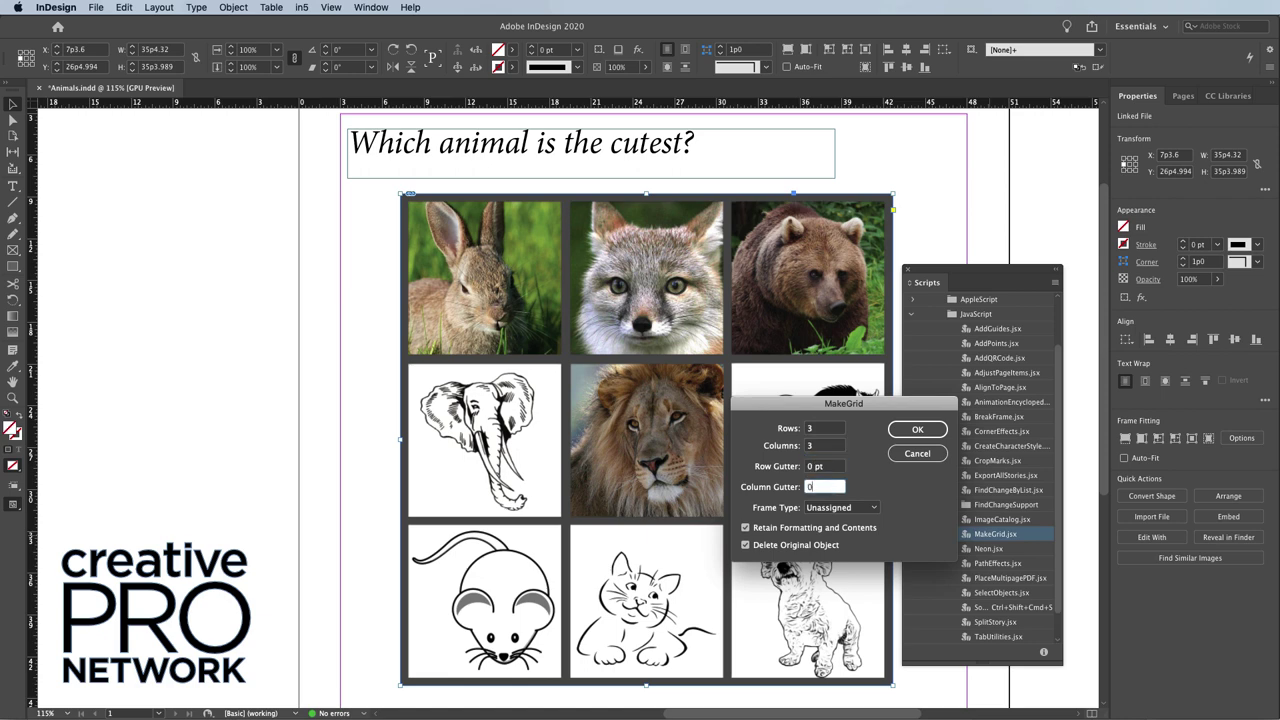
{"action": "left_click", "coordinate": [925, 433]}
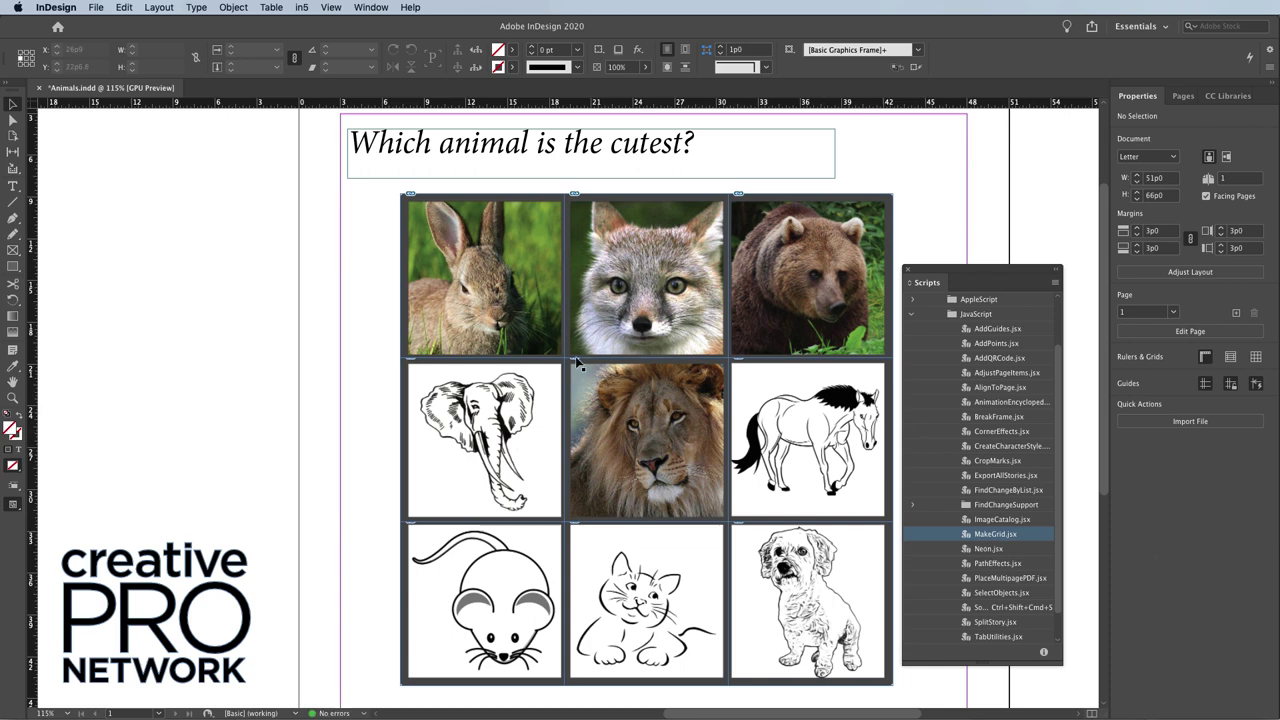
- Drag the rabbit, elephant, mouse and bear frames out of the grid, then select the dog frame
{"action": "left_click_drag", "start_coordinate": [443, 342], "coordinate": [408, 333]}
{"action": "left_click_drag", "start_coordinate": [410, 412], "coordinate": [372, 418]}
{"action": "left_click_drag", "start_coordinate": [414, 574], "coordinate": [393, 615]}
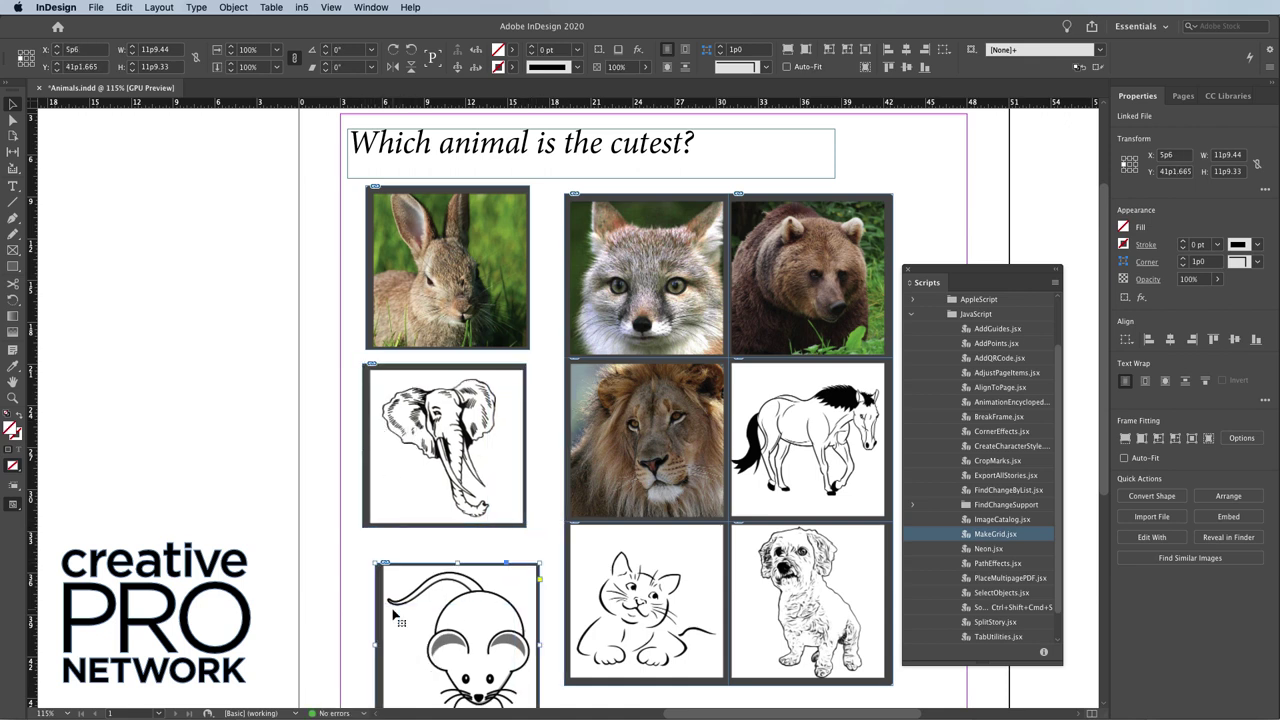
{"action": "left_click_drag", "start_coordinate": [749, 334], "coordinate": [808, 293]}
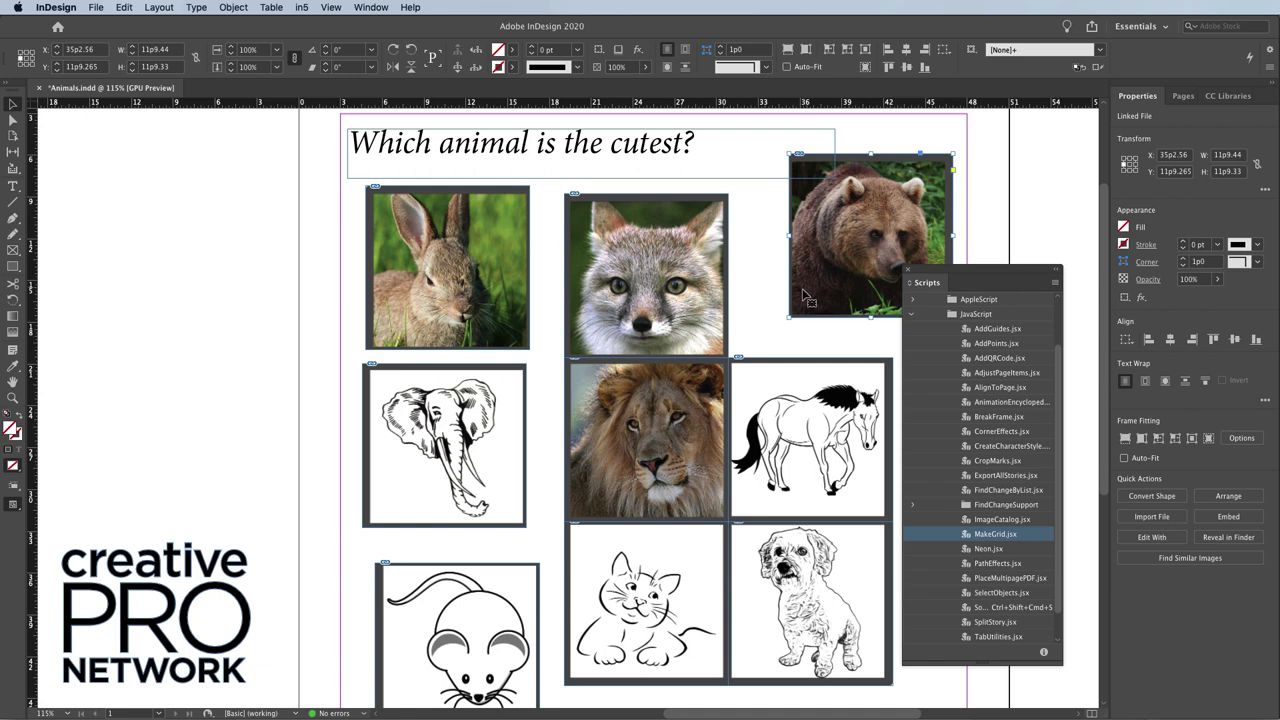
{"action": "left_click", "coordinate": [816, 625]}
{"action": "left_click", "coordinate": [245, 7]}
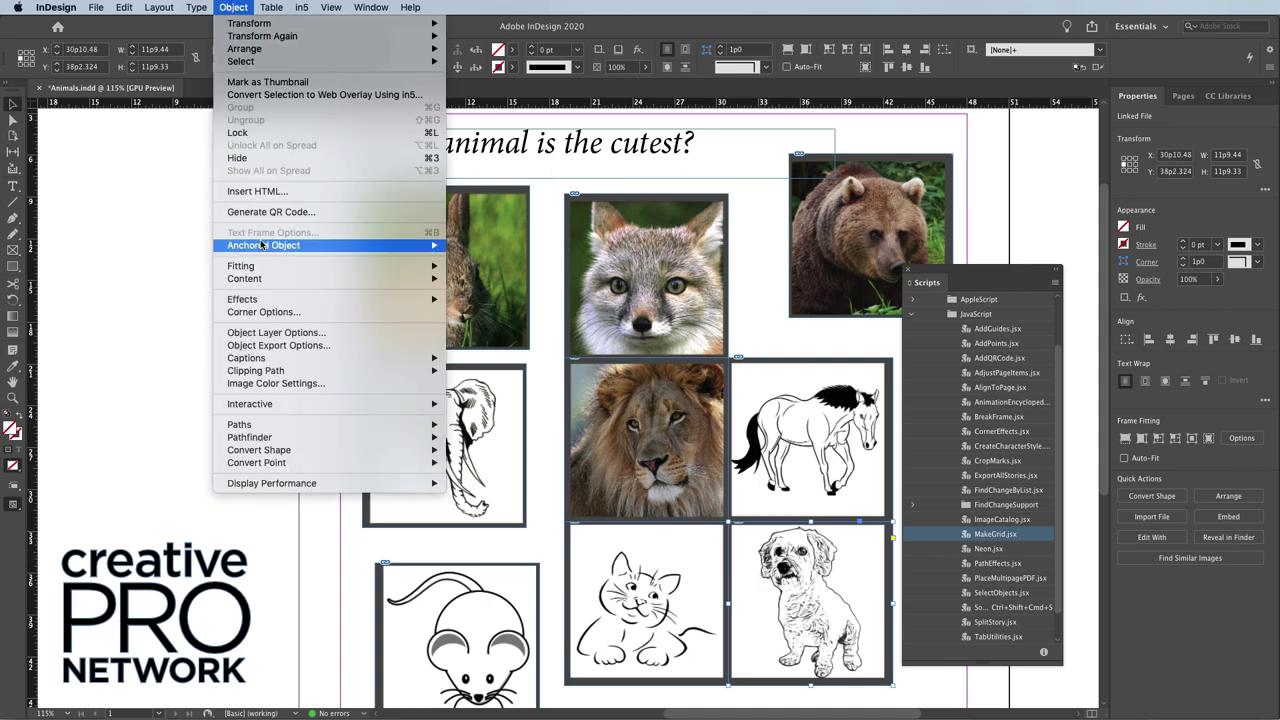
- Hide line art and photos in the dog frame's Object Layer Options so its colour illustration shows
{"action": "left_click", "coordinate": [262, 334]}
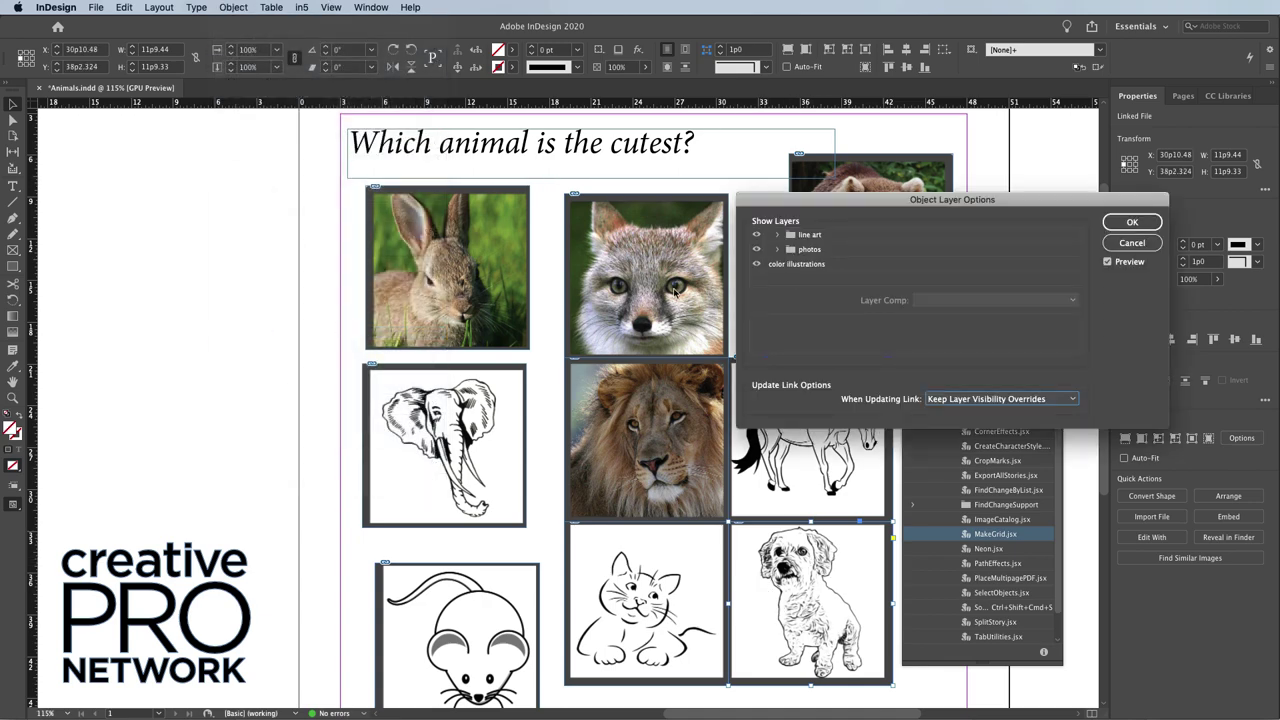
{"action": "left_click", "coordinate": [756, 235]}
{"action": "left_click", "coordinate": [756, 250]}
{"action": "left_click", "coordinate": [1132, 224]}
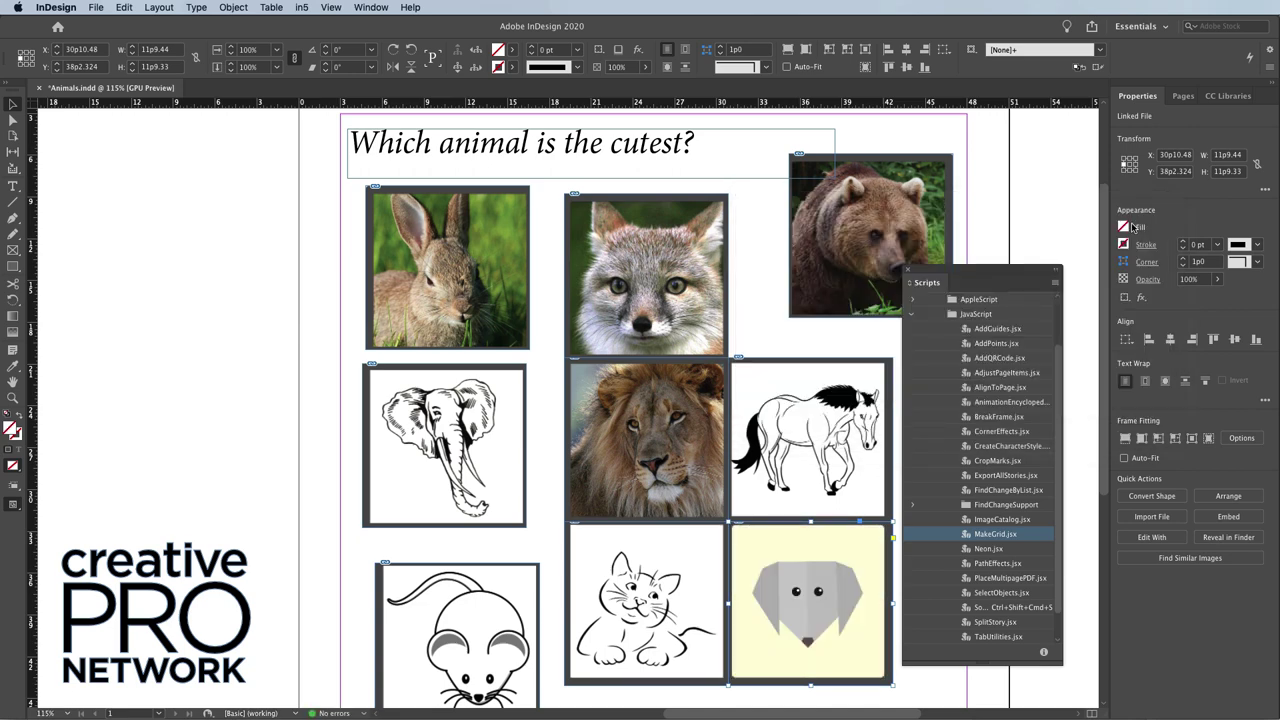